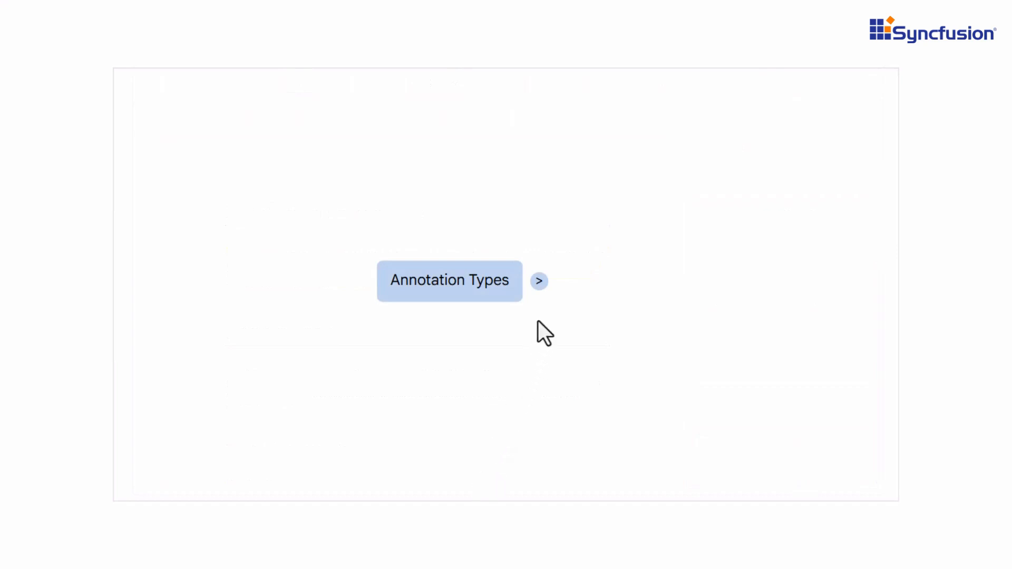
{"action": "left_click", "coordinate": [539, 287]}
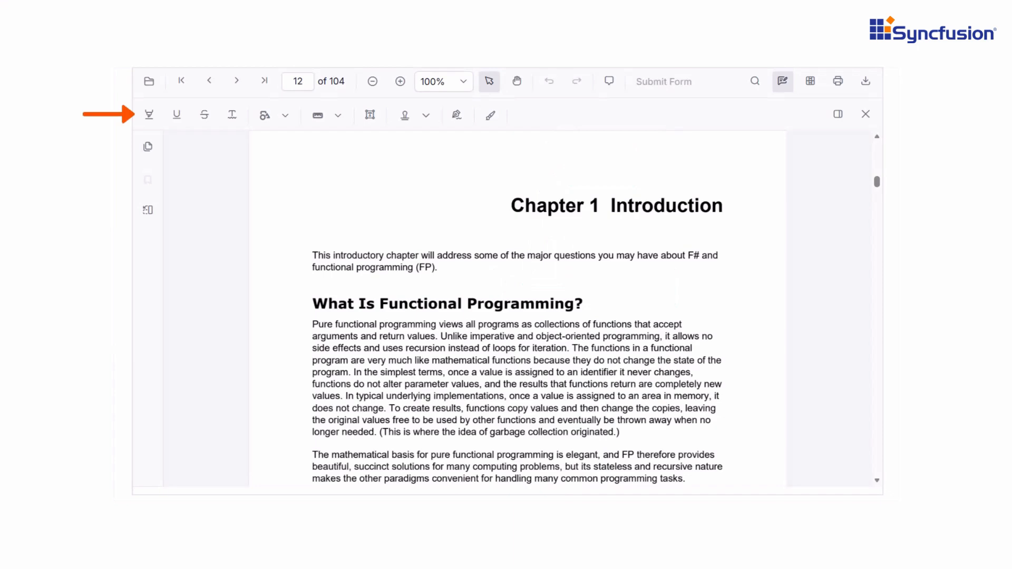
Step: Select the word "Chapter" in the page 12 heading and view the available text markup options
{"action": "left_click_drag", "start_coordinate": [513, 206], "coordinate": [571, 205]}
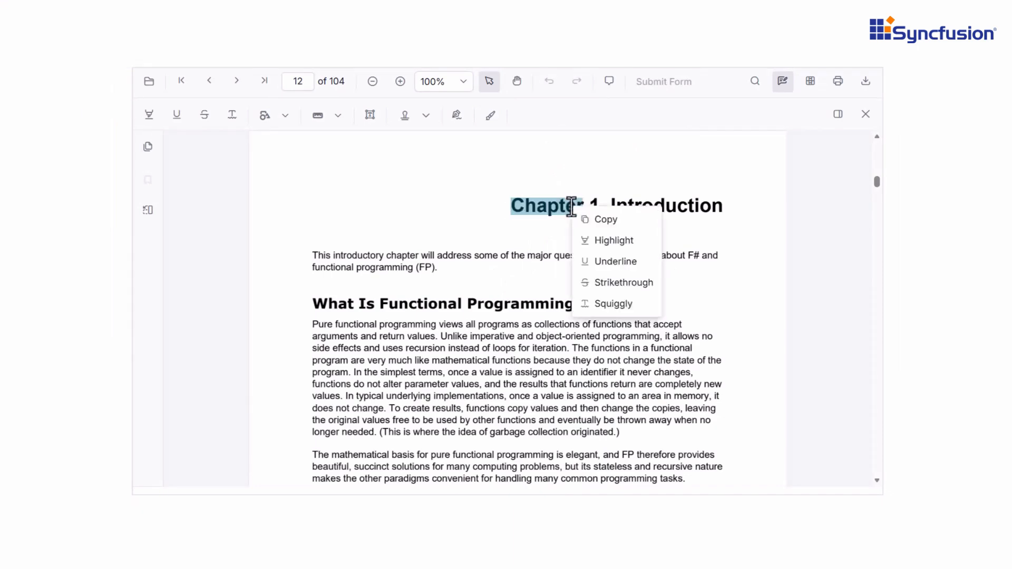
{"action": "left_click", "coordinate": [546, 188]}
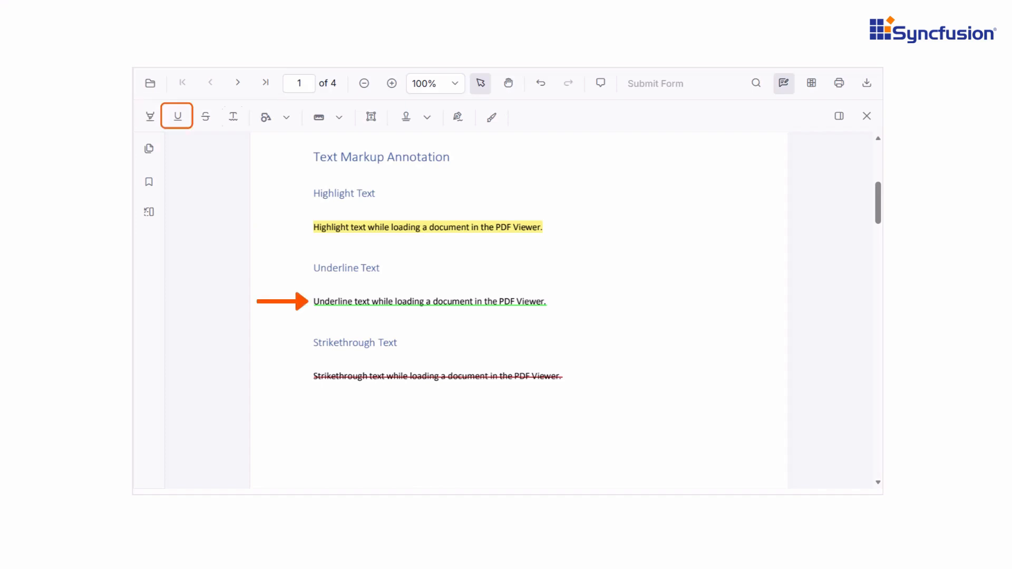
{"action": "scroll", "coordinate": [519, 310], "scroll_direction": "up", "scroll_amount": 4}
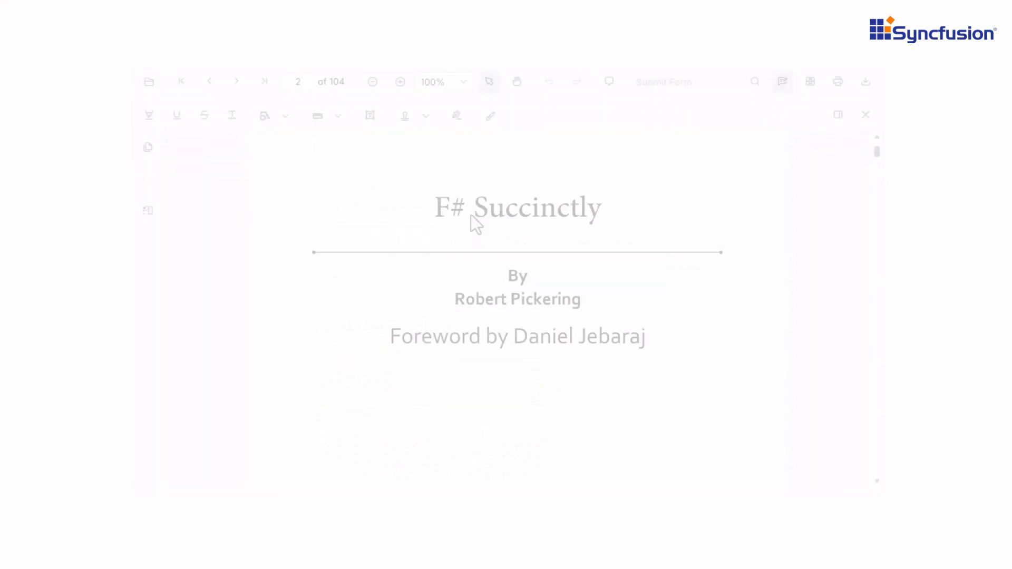
Step: Highlight the word "Foreword" and underline the author's name on the title page
{"action": "left_click_drag", "start_coordinate": [391, 338], "coordinate": [478, 337]}
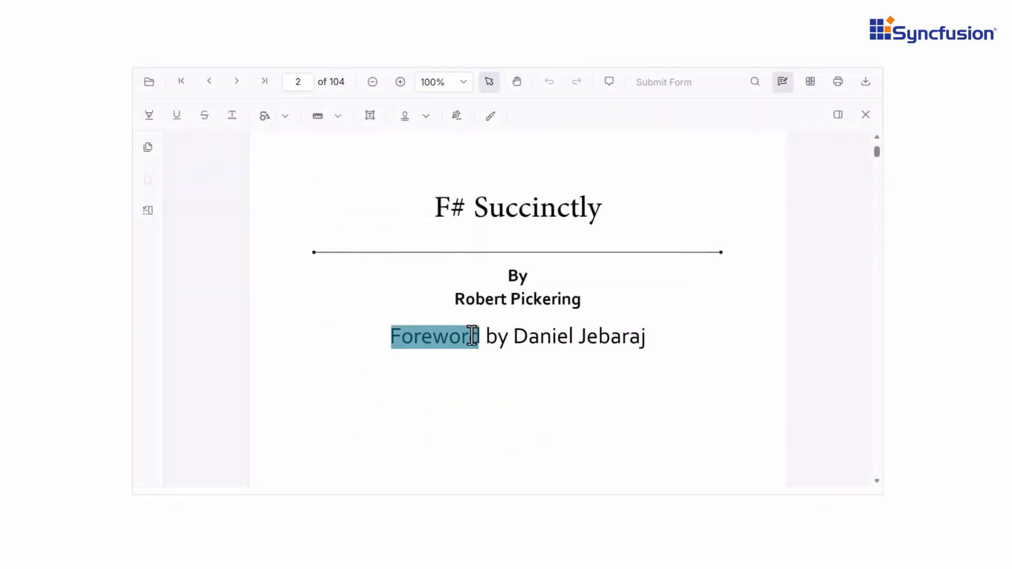
{"action": "left_click", "coordinate": [149, 115]}
{"action": "left_click_drag", "start_coordinate": [460, 298], "coordinate": [583, 305]}
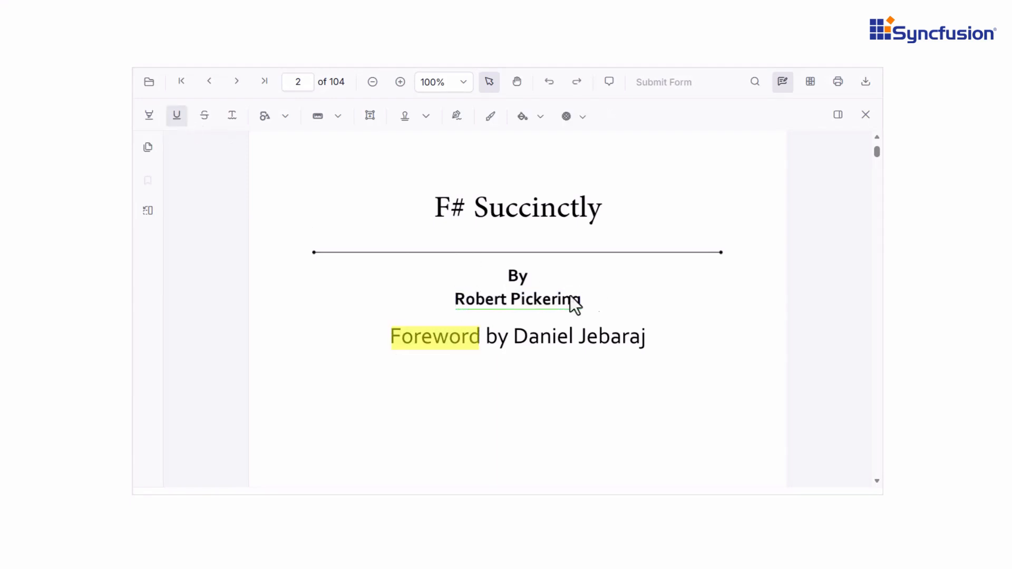
Step: Change the highlight color to purple and highlight the foreword writer's name on the title page
{"action": "left_click", "coordinate": [533, 124]}
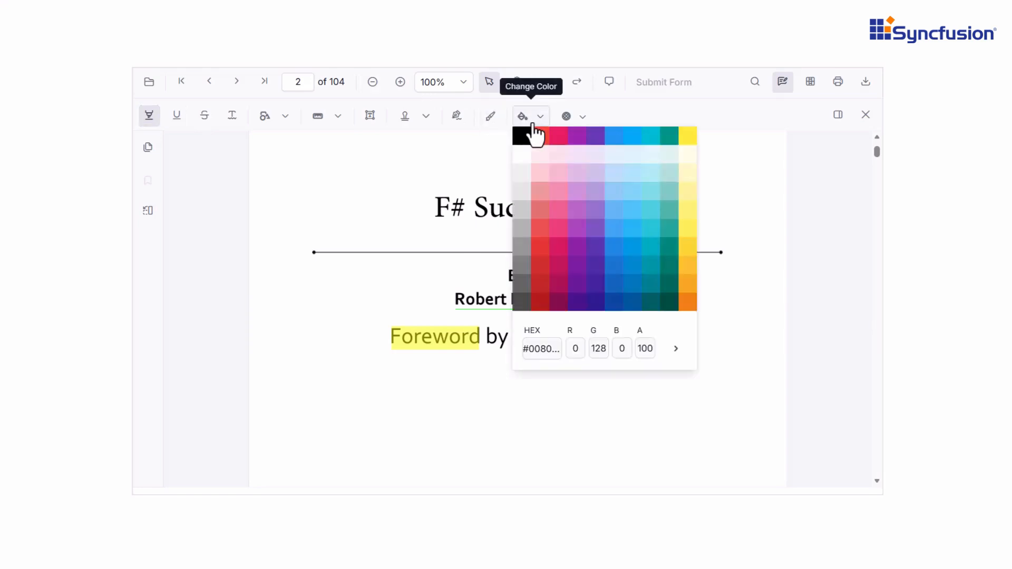
{"action": "left_click", "coordinate": [574, 246]}
{"action": "left_click_drag", "start_coordinate": [510, 338], "coordinate": [650, 341]}
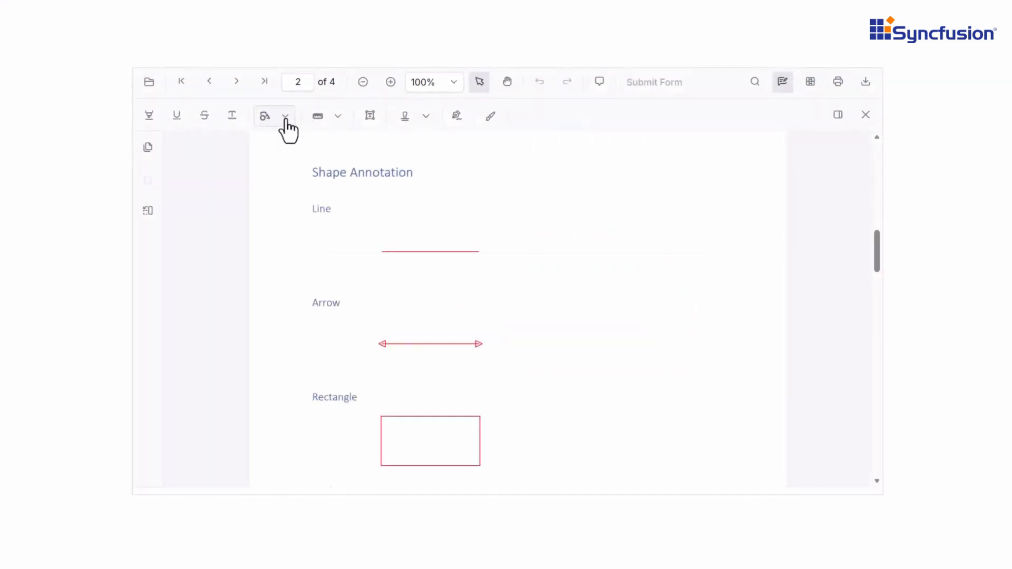
Step: Show the shape annotation tools for the Shape Annotation page
{"action": "left_click", "coordinate": [285, 119]}
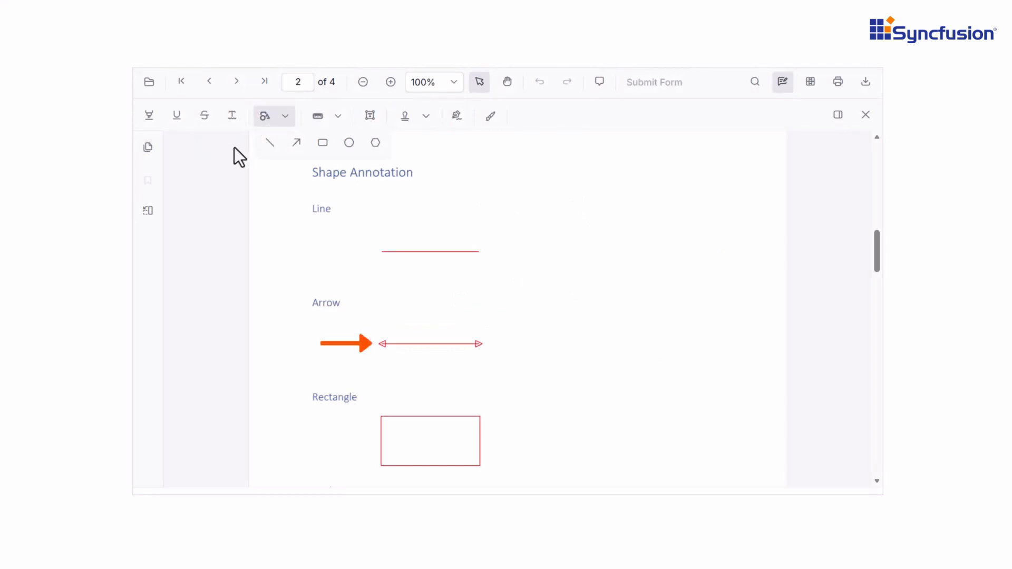
{"action": "left_click", "coordinate": [490, 116]}
{"action": "left_click_drag", "start_coordinate": [564, 167], "coordinate": [601, 182]}
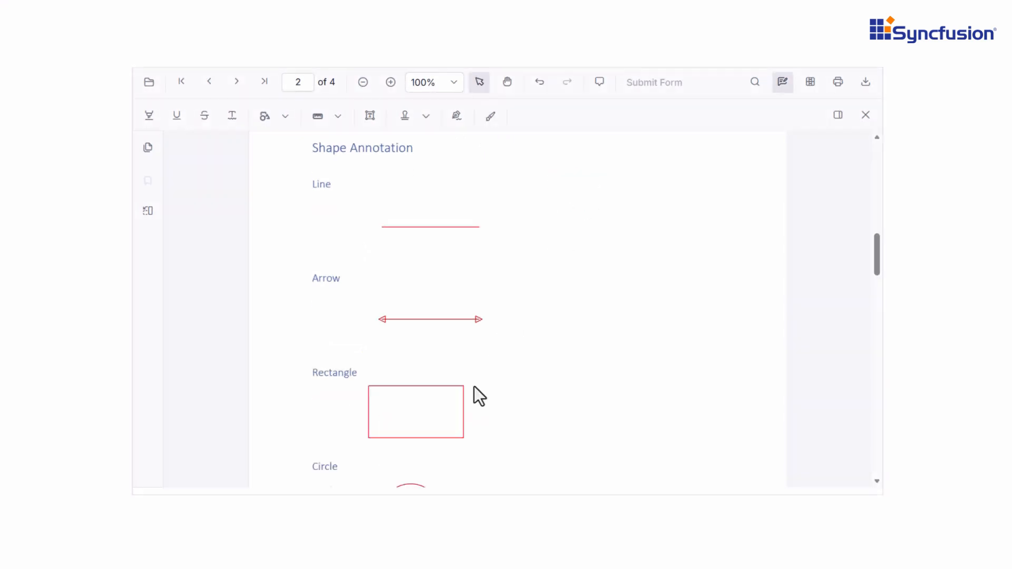
Step: Fill the rectangle annotation on page 2 with light yellow
{"action": "left_click", "coordinate": [445, 415]}
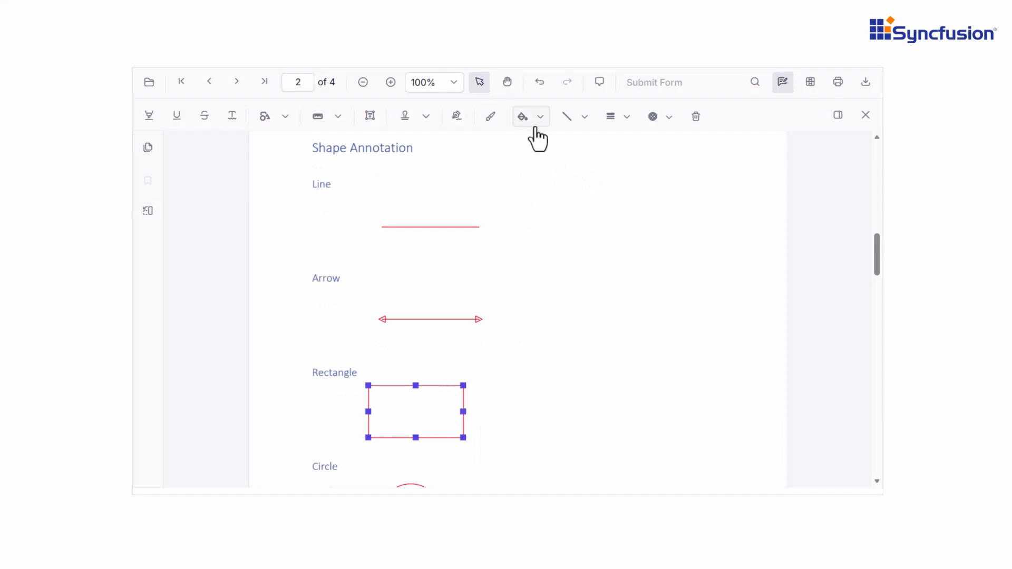
{"action": "left_click", "coordinate": [532, 117]}
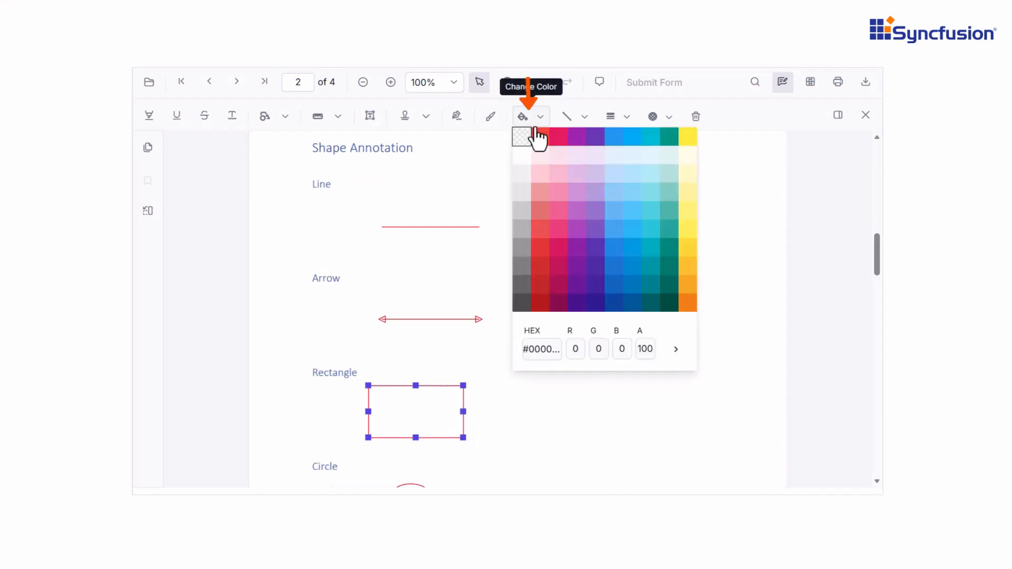
{"action": "left_click", "coordinate": [684, 184]}
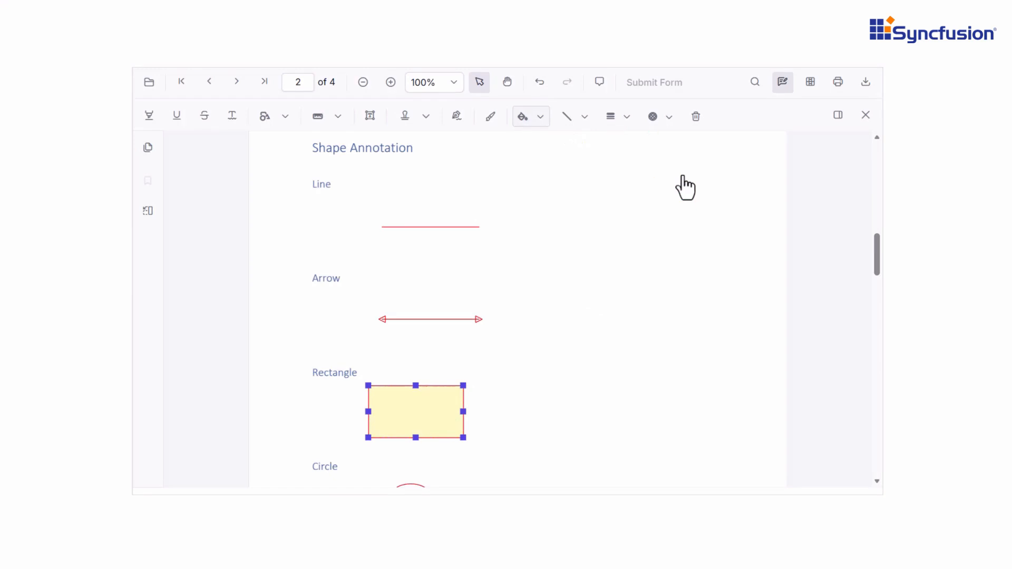
Step: Set the line annotation's start and end arrows to Round and its line style to Dashed in its properties
{"action": "right_click", "coordinate": [443, 227]}
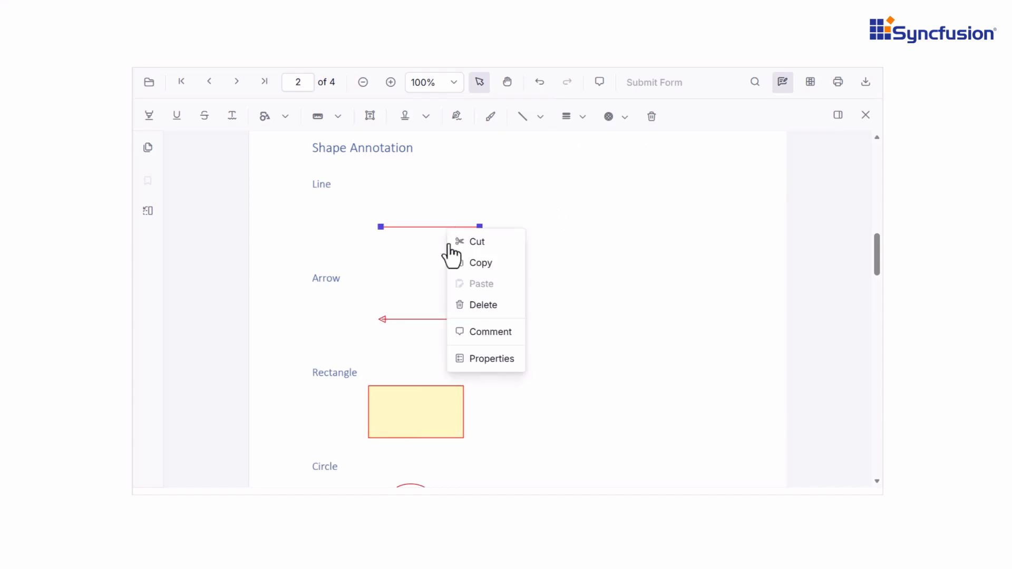
{"action": "left_click", "coordinate": [474, 358]}
{"action": "left_click", "coordinate": [478, 205]}
{"action": "left_click", "coordinate": [441, 289]}
{"action": "left_click", "coordinate": [575, 204]}
{"action": "left_click", "coordinate": [558, 288]}
{"action": "left_click", "coordinate": [481, 244]}
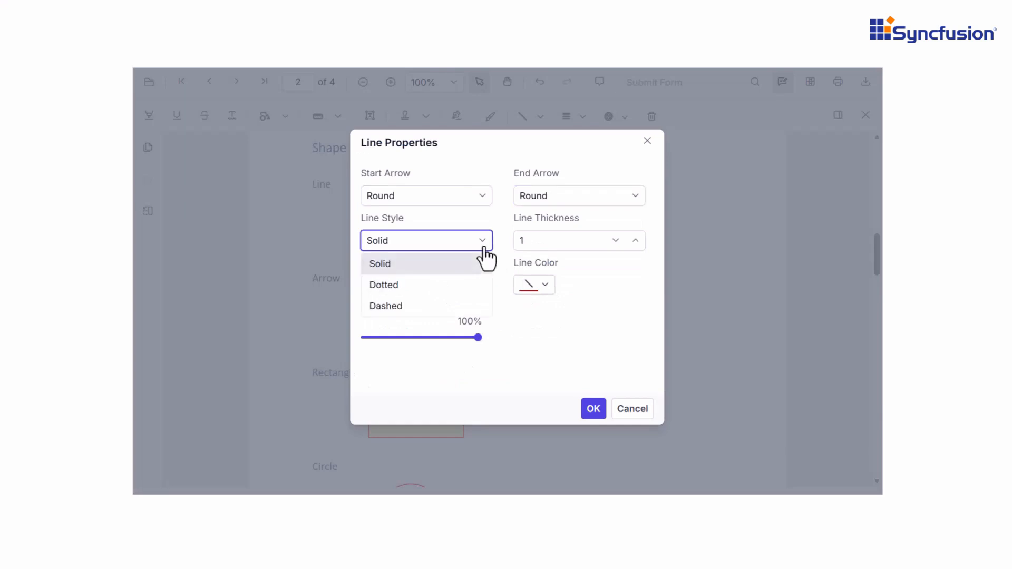
{"action": "left_click", "coordinate": [460, 305]}
{"action": "left_click", "coordinate": [593, 405]}
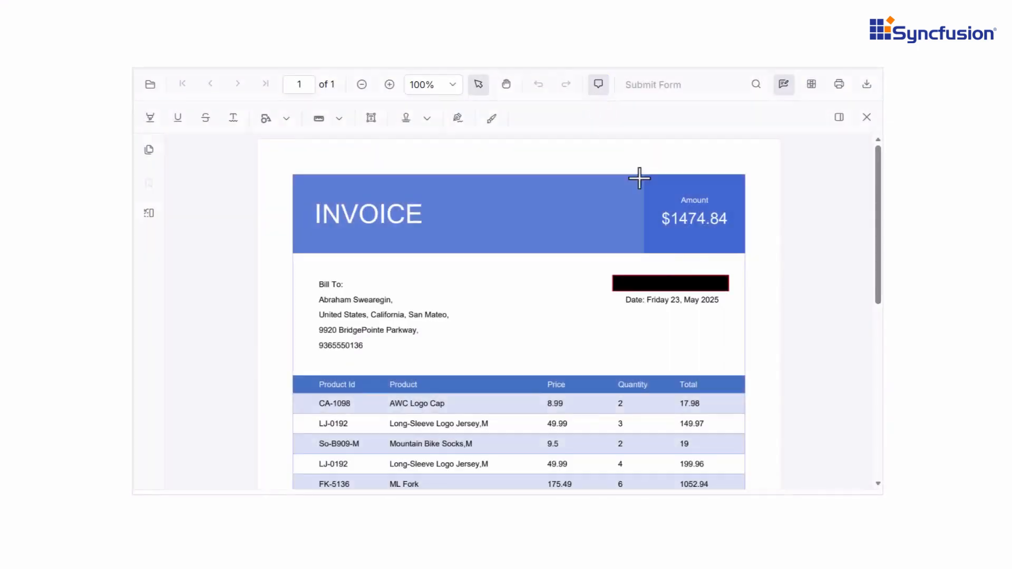
Step: Add a sticky note comment reading "Confidential" at the redacted area above the invoice date
{"action": "left_click", "coordinate": [709, 274]}
{"action": "type", "text": "Confidential"}
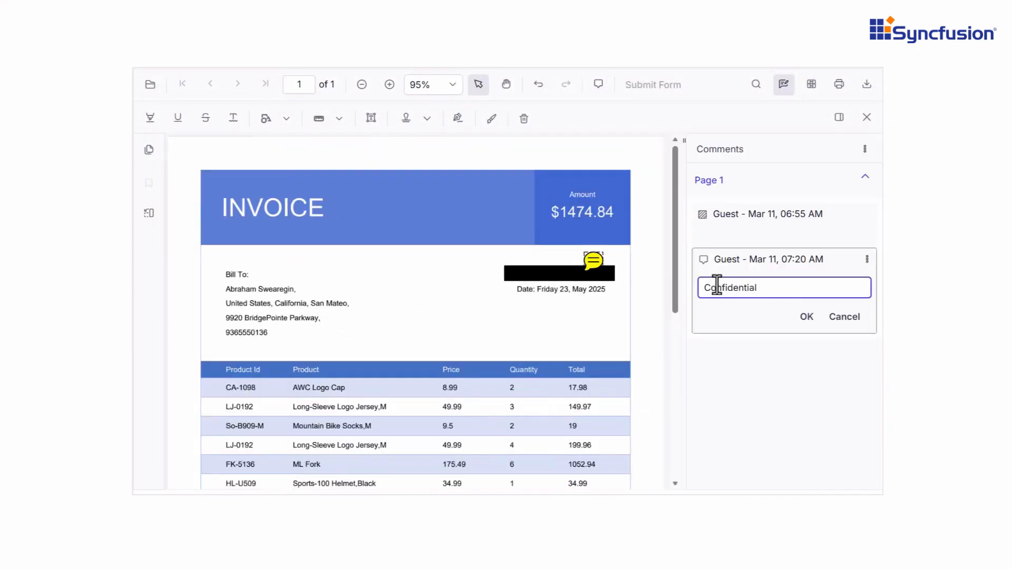
{"action": "left_click", "coordinate": [809, 317]}
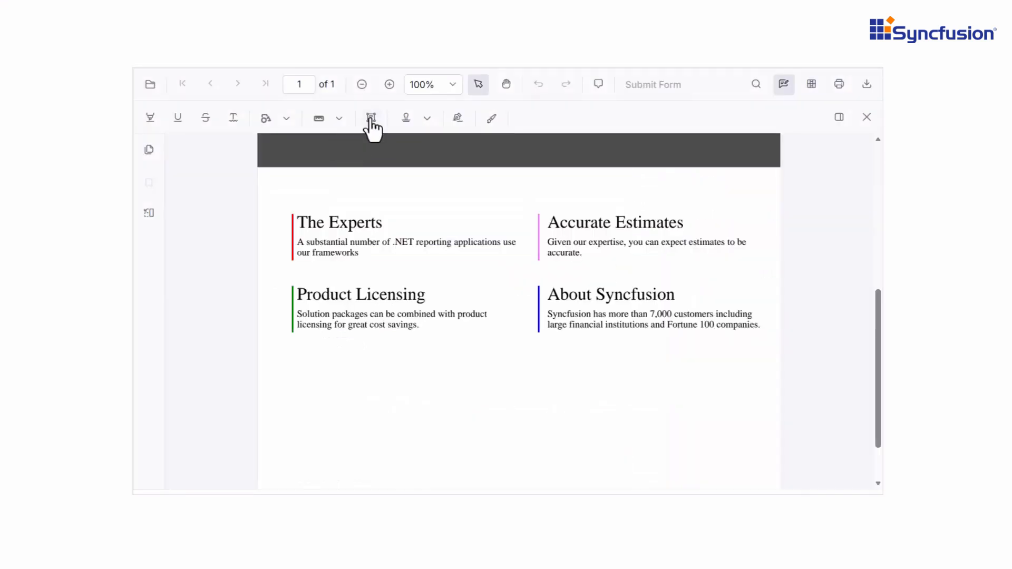
Step: Add a free text annotation reading "Syncfusion" in the empty area below the Product Licensing section
{"action": "left_click", "coordinate": [371, 118]}
{"action": "left_click", "coordinate": [358, 391]}
{"action": "type", "text": "Syncfusion"}
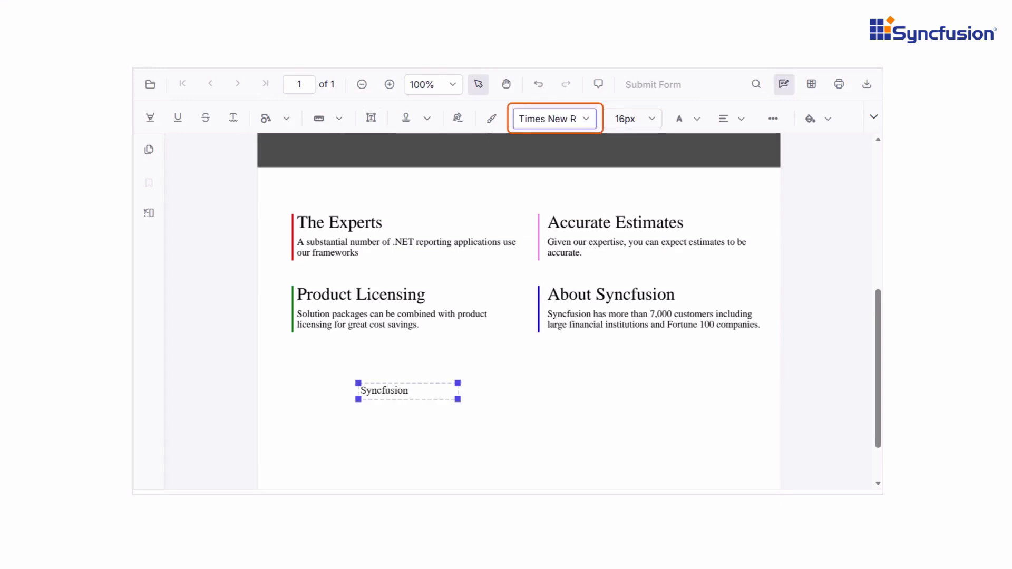
{"action": "left_click", "coordinate": [625, 118]}
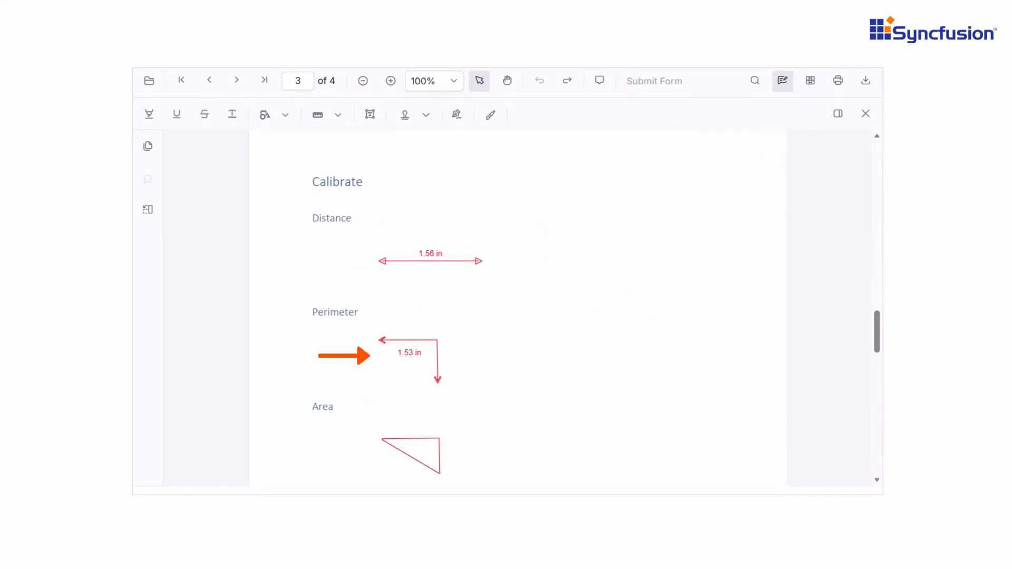
Step: Place a dynamic Confidential stamp on page 4 in the blank space beside the Sign Here stamp
{"action": "scroll", "coordinate": [821, 410], "scroll_direction": "down", "scroll_amount": 5}
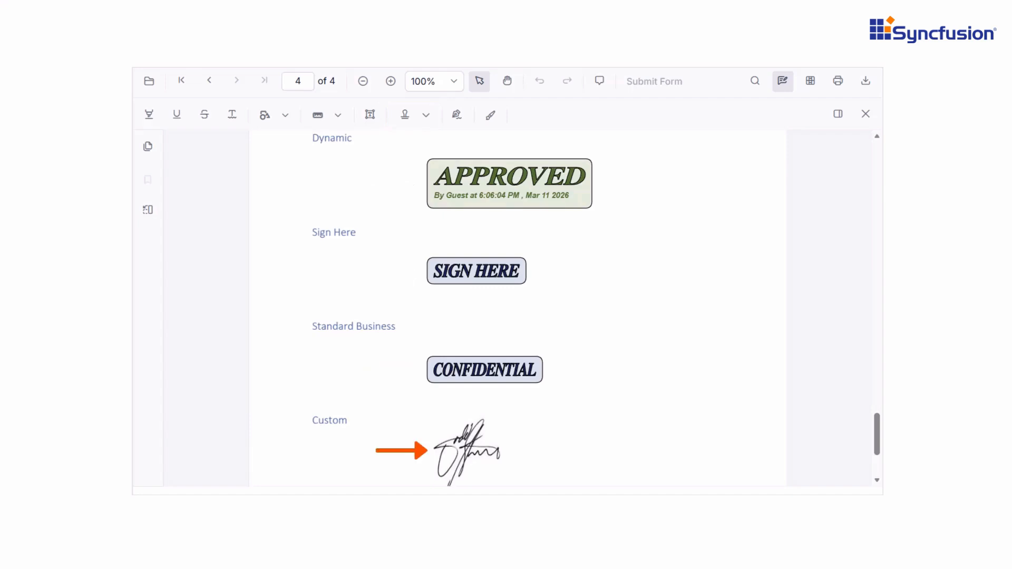
{"action": "left_click", "coordinate": [426, 115]}
{"action": "left_click", "coordinate": [546, 143]}
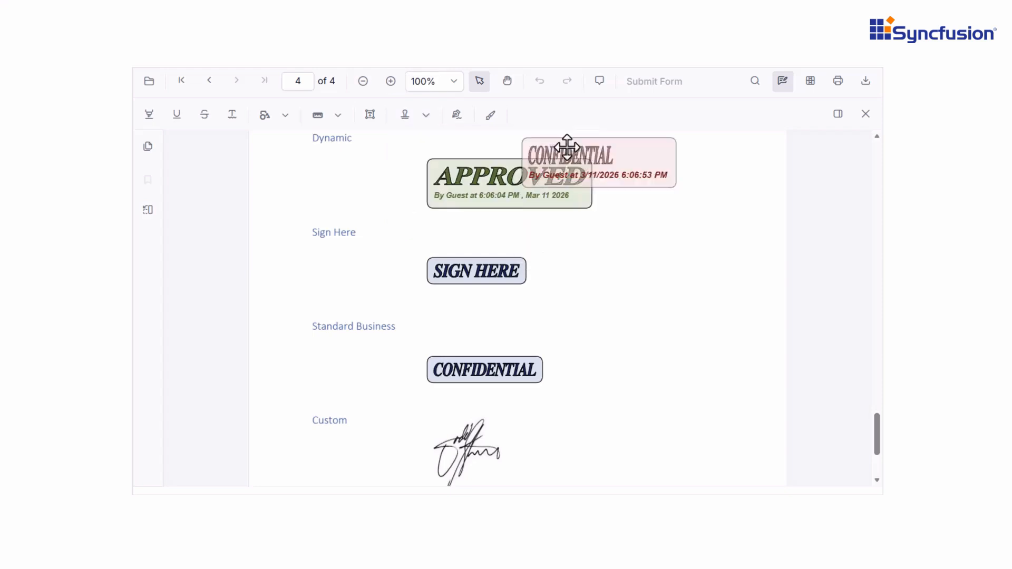
{"action": "left_click", "coordinate": [633, 248]}
{"action": "left_click_drag", "start_coordinate": [668, 217], "coordinate": [668, 215]}
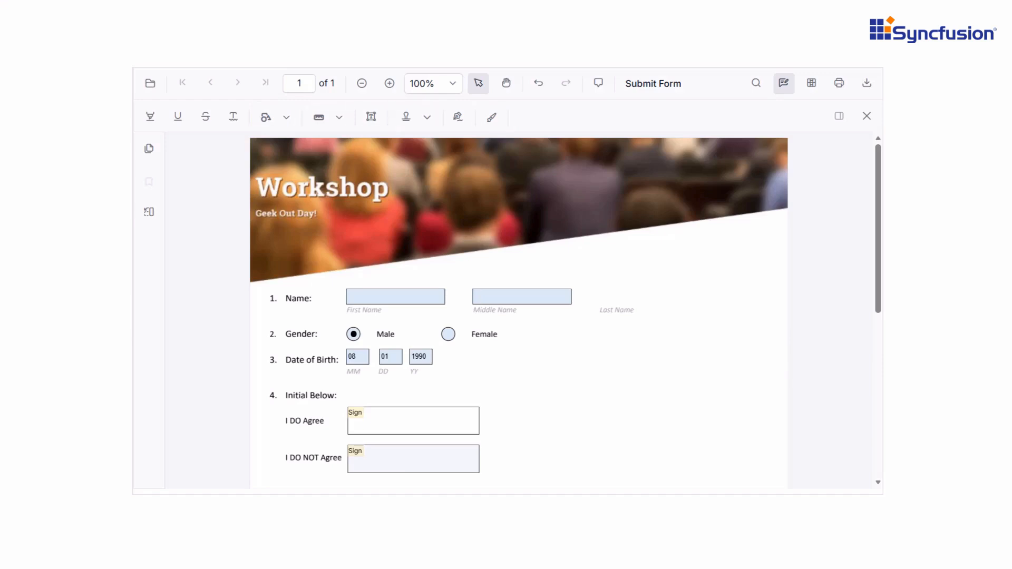
Step: Draw a rectangle annotation at the Last Name area of the Workshop form
{"action": "left_click", "coordinate": [284, 119]}
{"action": "left_click", "coordinate": [324, 145]}
{"action": "left_click_drag", "start_coordinate": [590, 301], "coordinate": [669, 287]}
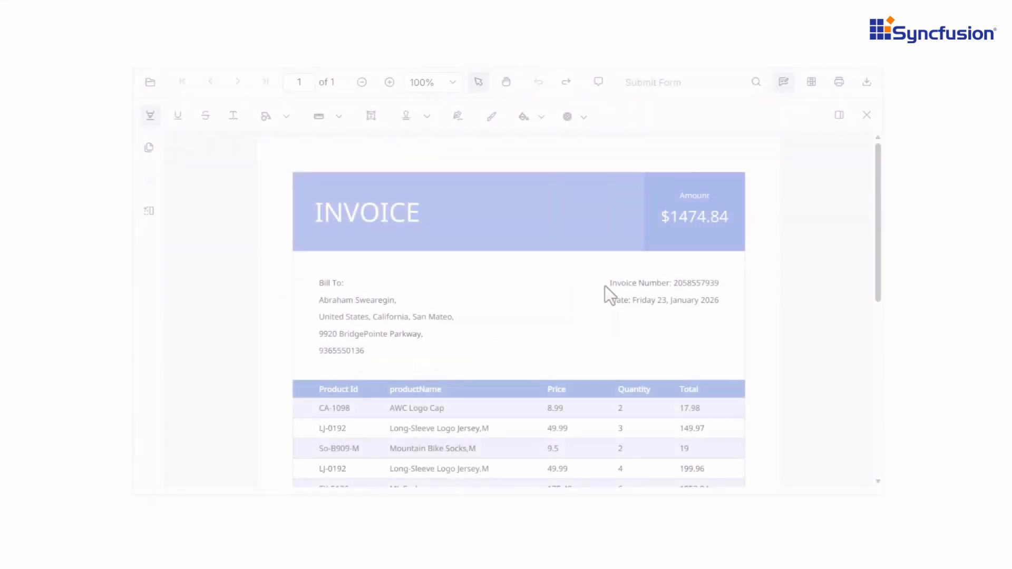
Step: Highlight the invoice number line and attach the comment "Need to check once" to the highlight
{"action": "left_click_drag", "start_coordinate": [609, 283], "coordinate": [721, 283]}
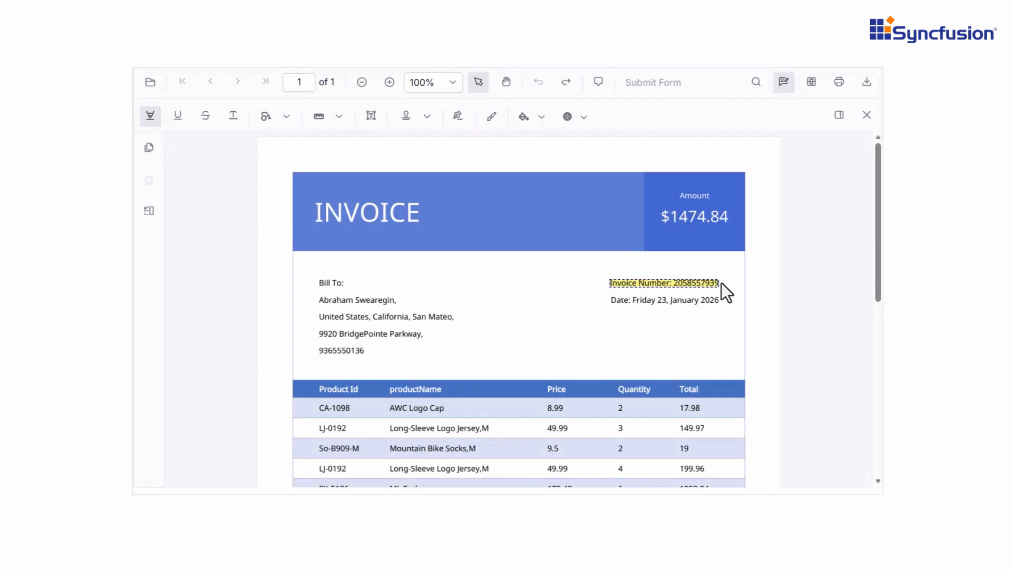
{"action": "left_click", "coordinate": [845, 119]}
{"action": "left_click", "coordinate": [816, 243]}
{"action": "type", "text": "Need to check once"}
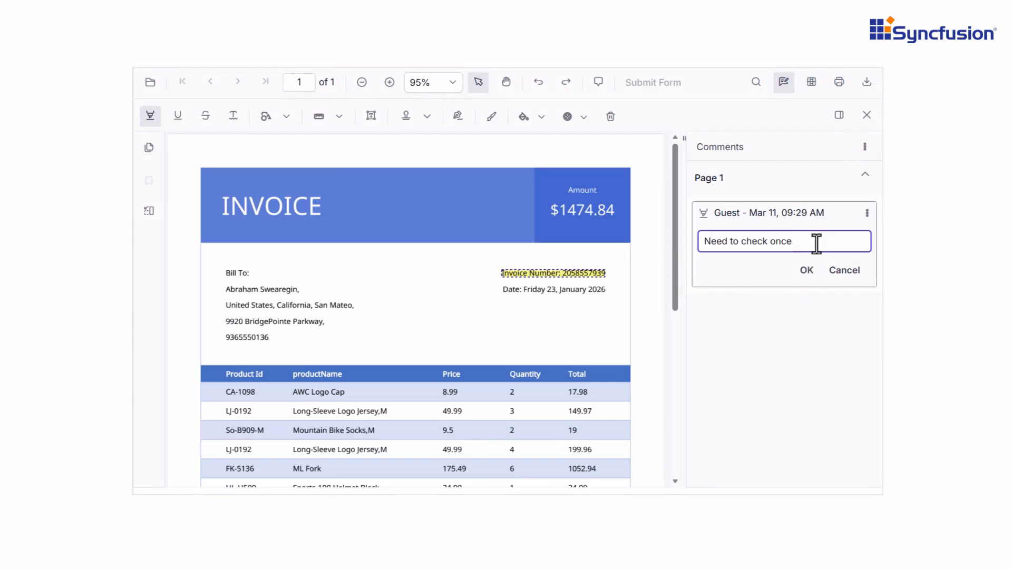
{"action": "left_click", "coordinate": [806, 270]}
Step: Assign a review status to the "Need to check once" comment
{"action": "left_click", "coordinate": [867, 213]}
{"action": "mouse_move", "coordinate": [859, 249]}
{"action": "left_click", "coordinate": [776, 271]}
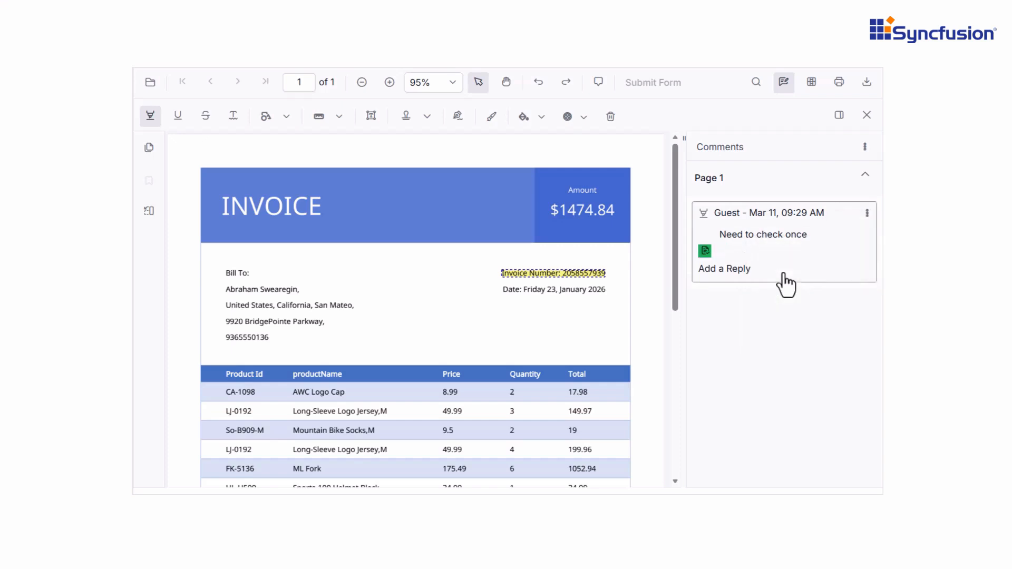
Step: Highlight the phone number under Bill To and attach the comment "Review this section before approving."
{"action": "left_click_drag", "start_coordinate": [226, 339], "coordinate": [268, 341]}
{"action": "left_click", "coordinate": [707, 299]}
{"action": "type", "text": "Review this section before approving."}
{"action": "left_click", "coordinate": [805, 330]}
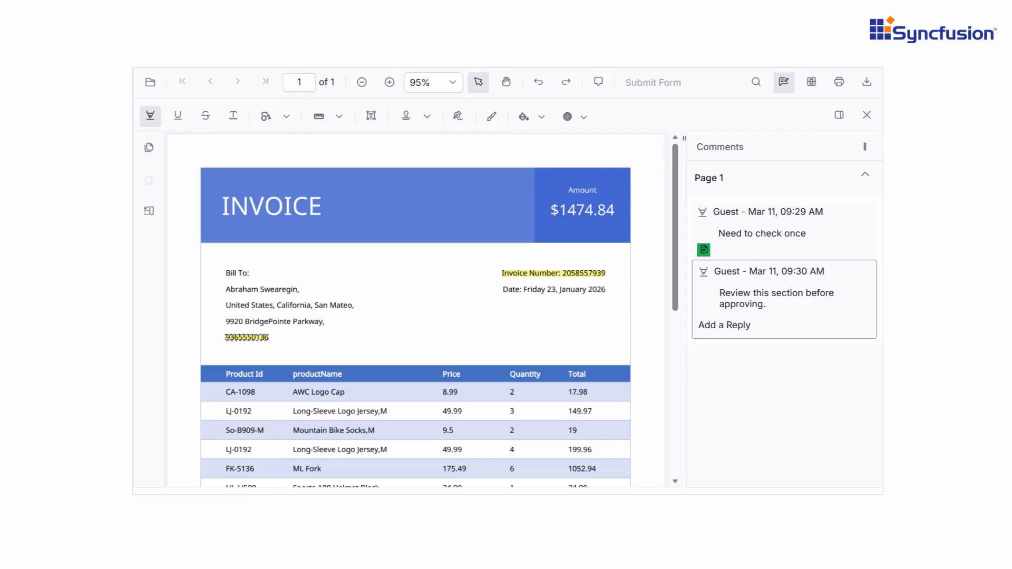
{"action": "left_click", "coordinate": [803, 331]}
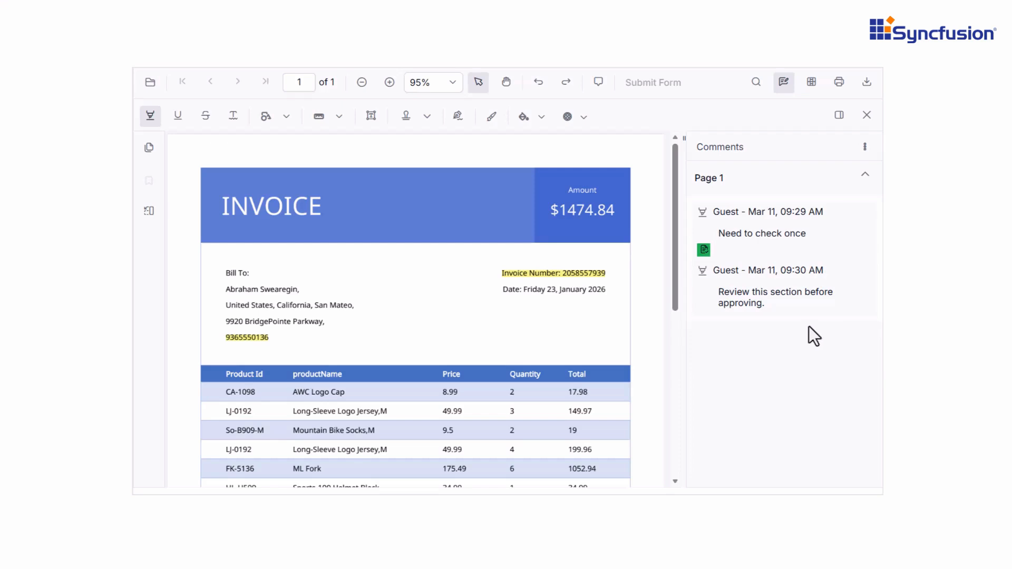
Step: View the options for exporting and importing annotations as JSON or XFDF files
{"action": "left_click", "coordinate": [864, 147]}
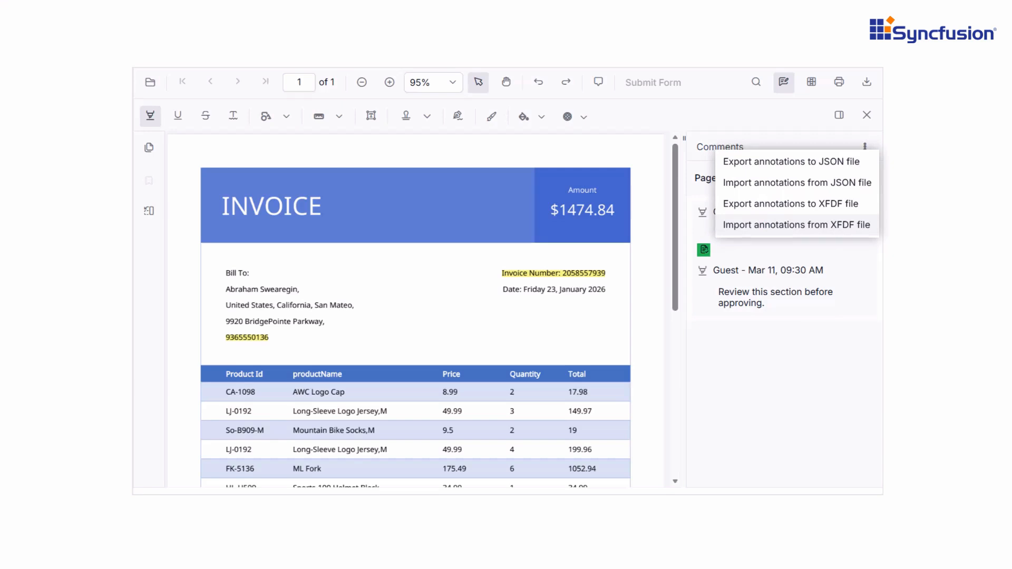
{"action": "left_click", "coordinate": [865, 150]}
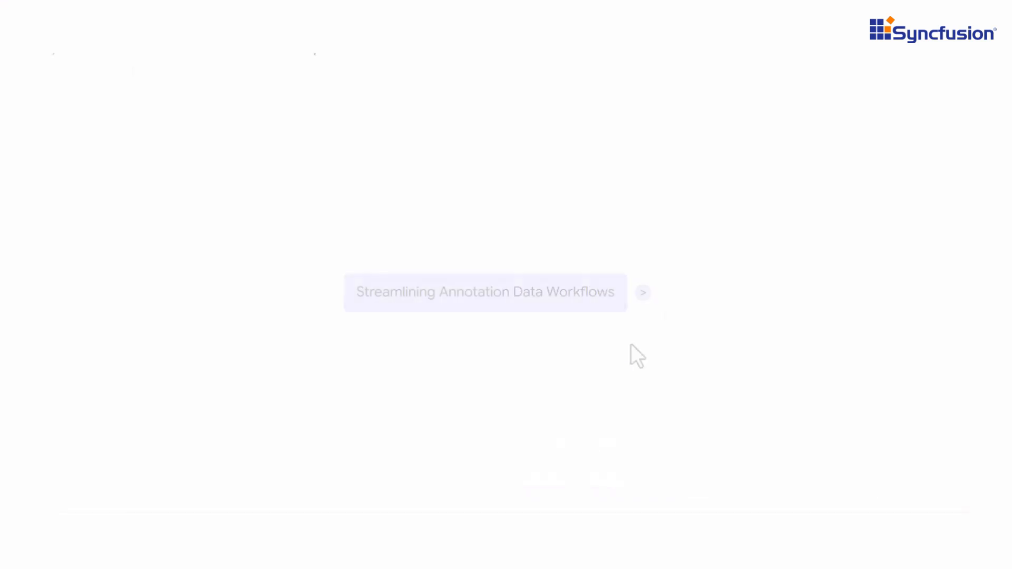
{"action": "left_click", "coordinate": [642, 293]}
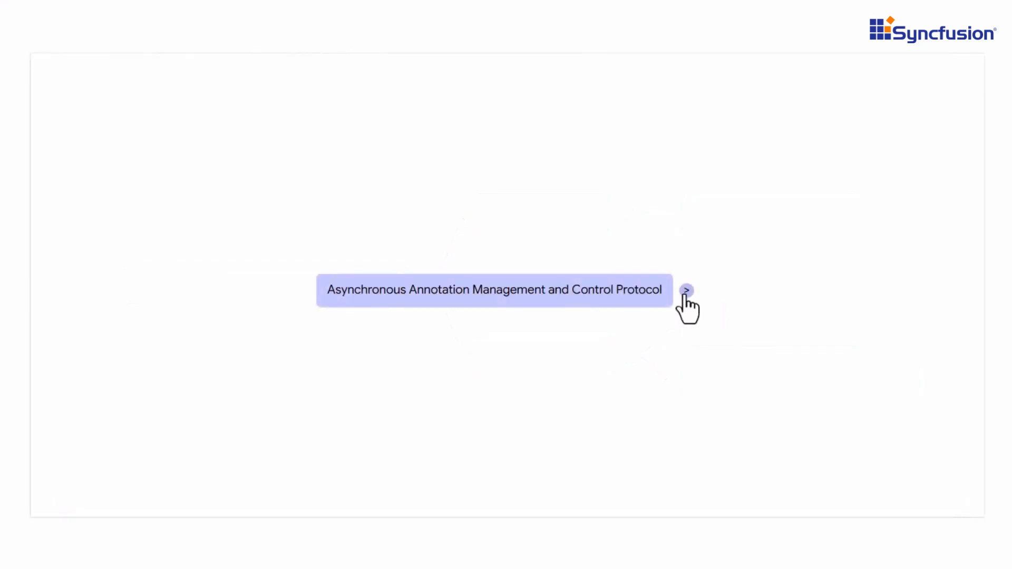
{"action": "left_click", "coordinate": [686, 291]}
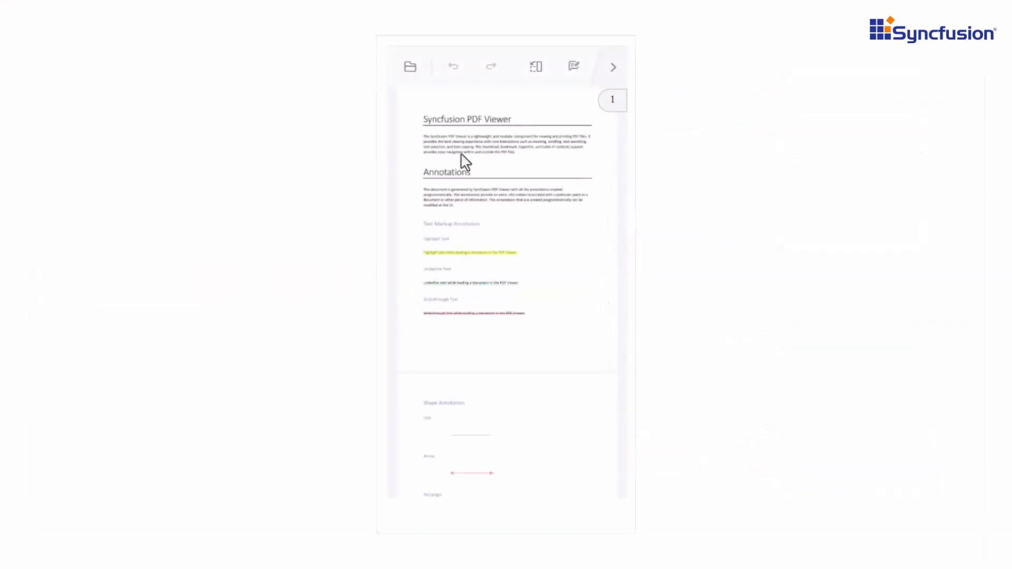
Step: In the mobile viewer, display the form design tools, the annotation tools and the comment list
{"action": "left_click", "coordinate": [612, 68]}
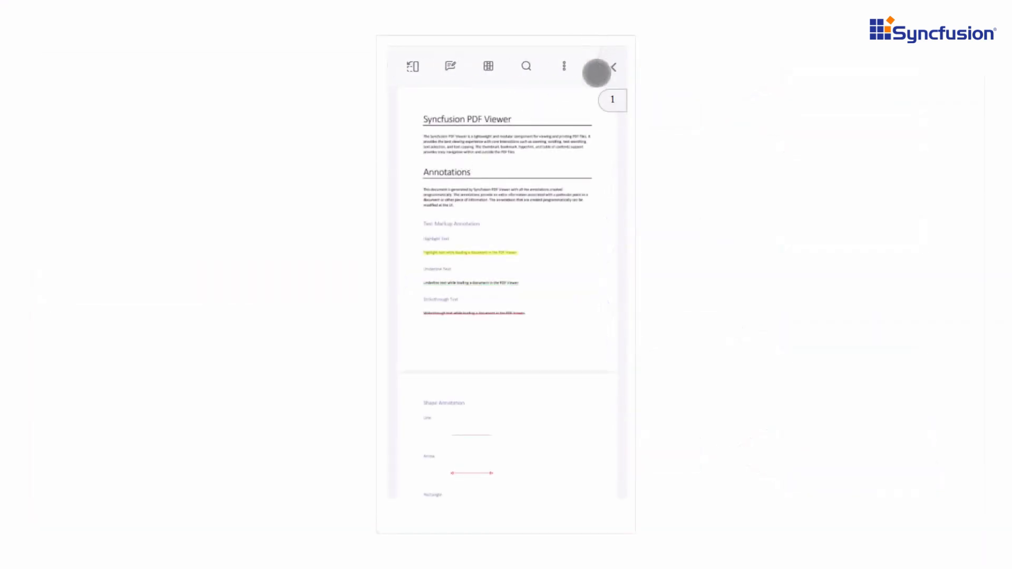
{"action": "left_click", "coordinate": [489, 66]}
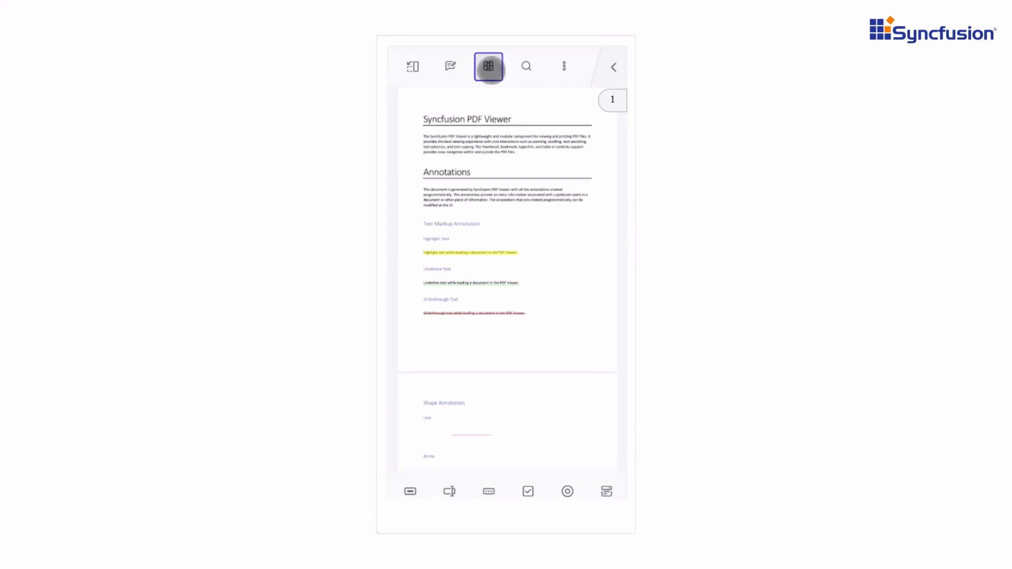
{"action": "left_click", "coordinate": [450, 65]}
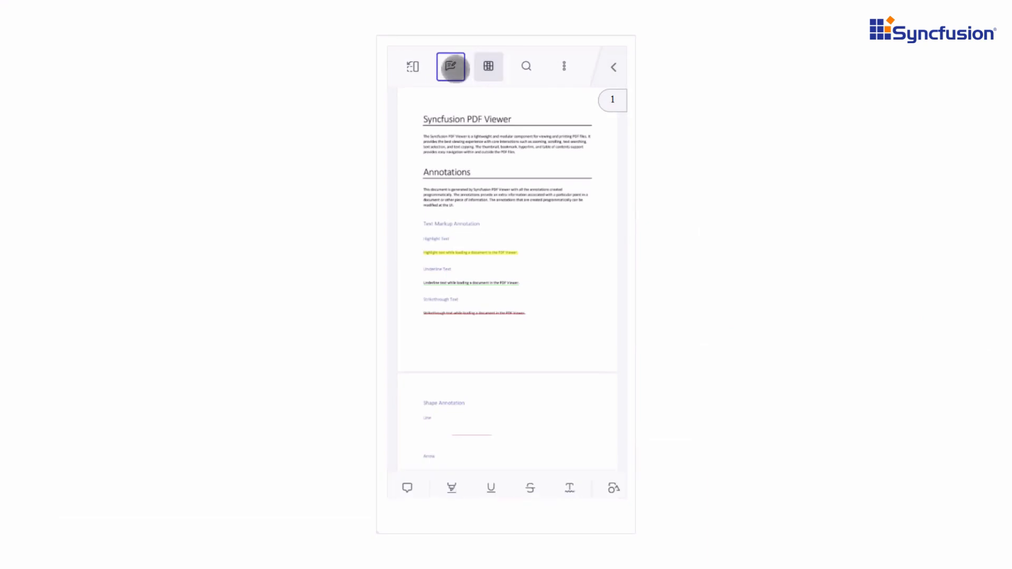
{"action": "left_click", "coordinate": [564, 67]}
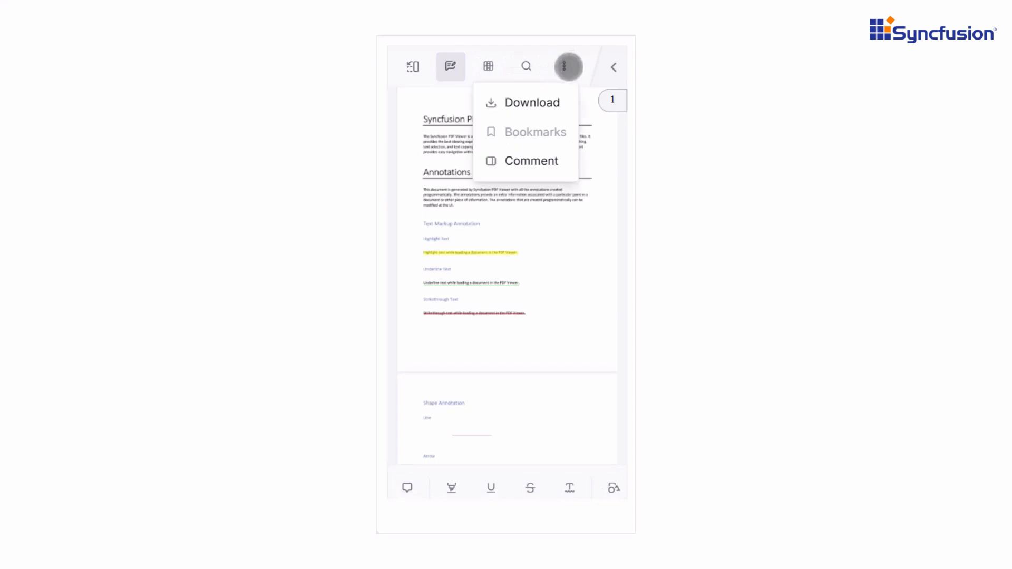
{"action": "left_click", "coordinate": [542, 160]}
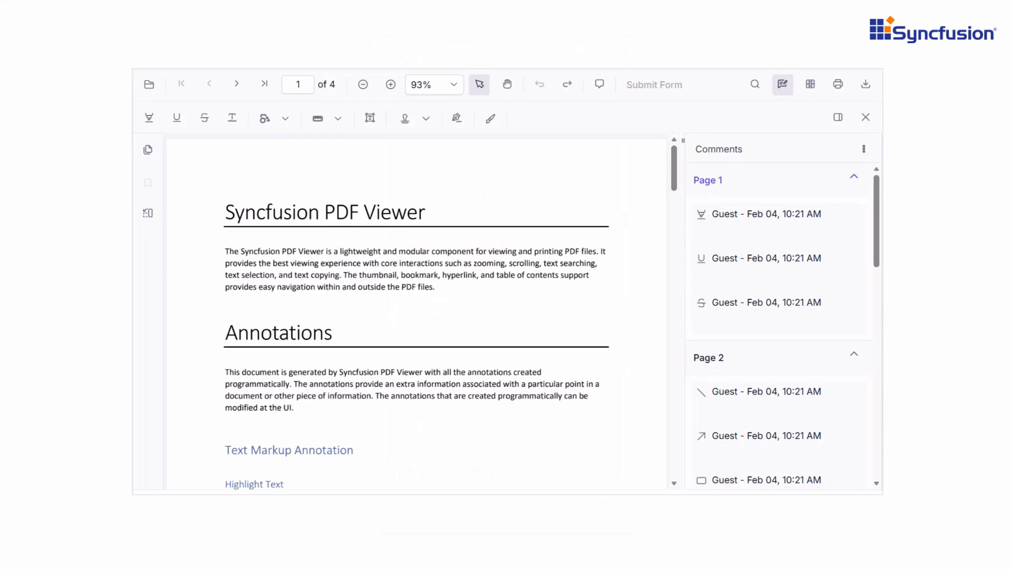
Step: Highlight the "Annotations" heading on page 1 of the Syncfusion PDF Viewer document
{"action": "left_click", "coordinate": [150, 119]}
{"action": "left_click_drag", "start_coordinate": [224, 337], "coordinate": [332, 336]}
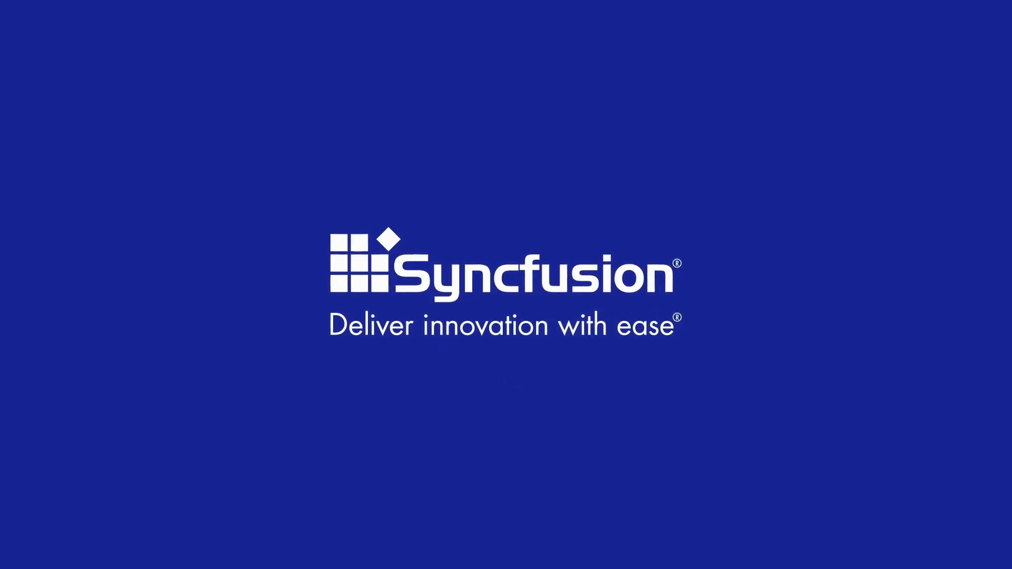